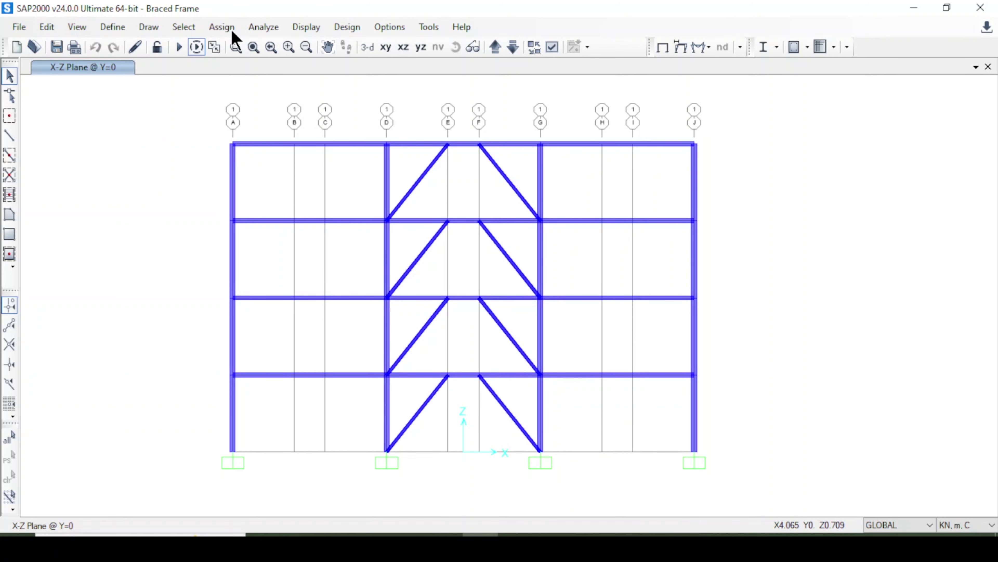
Plot the static pushover curve as resultant base shear vs monitored displacement and show its capacity curve table.
{"action": "left_click", "coordinate": [307, 27]}
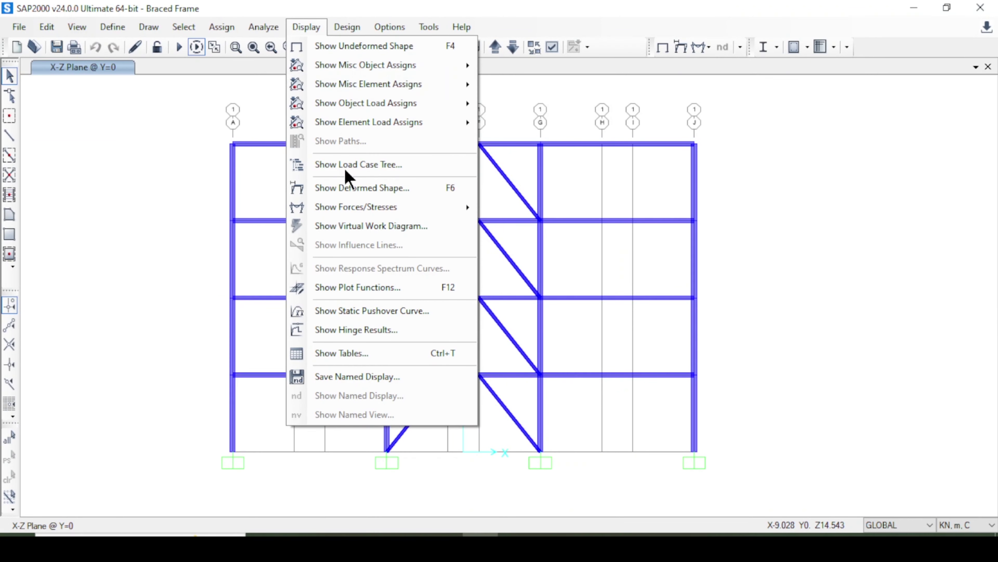
{"action": "left_click", "coordinate": [373, 313]}
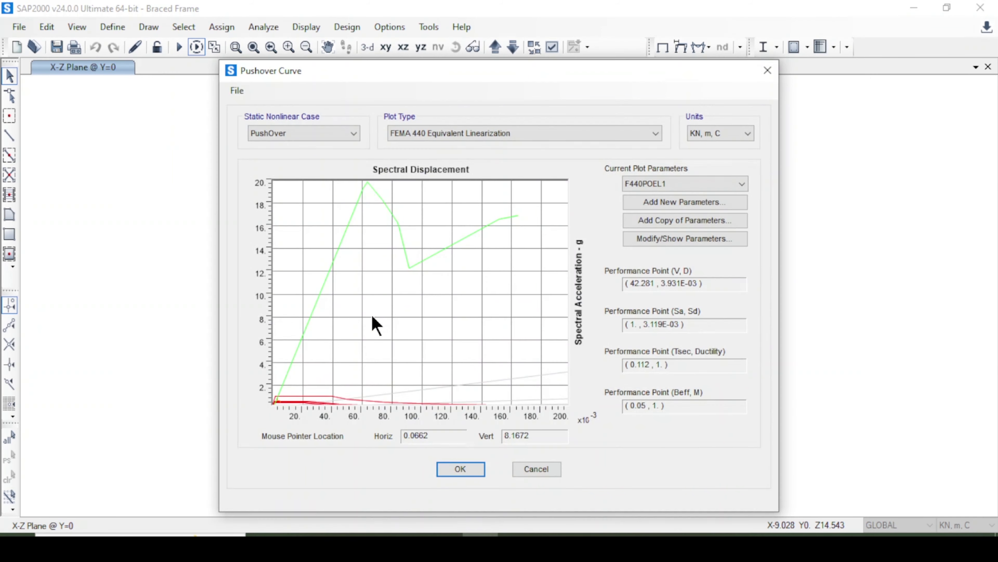
{"action": "left_click", "coordinate": [459, 134]}
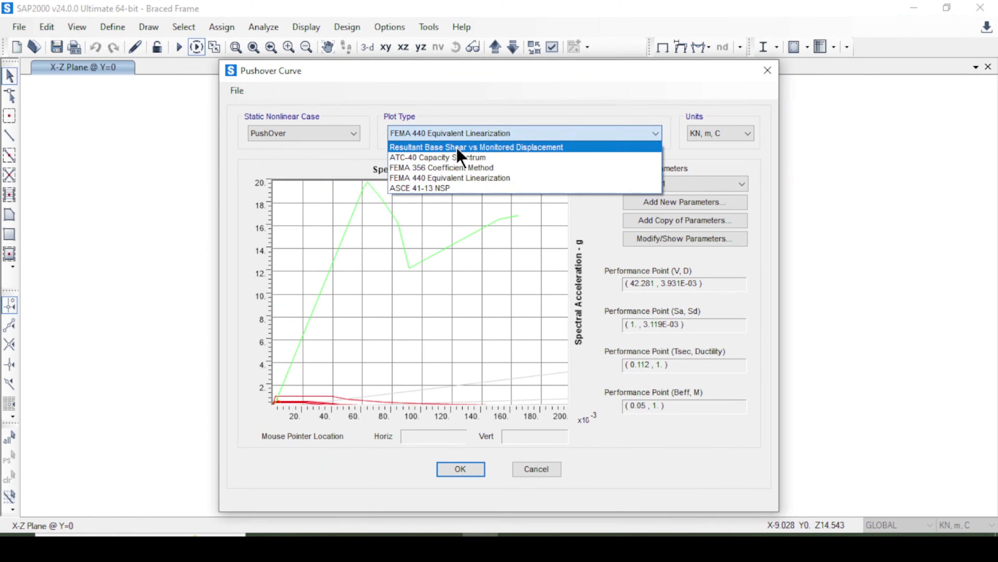
{"action": "left_click", "coordinate": [458, 148]}
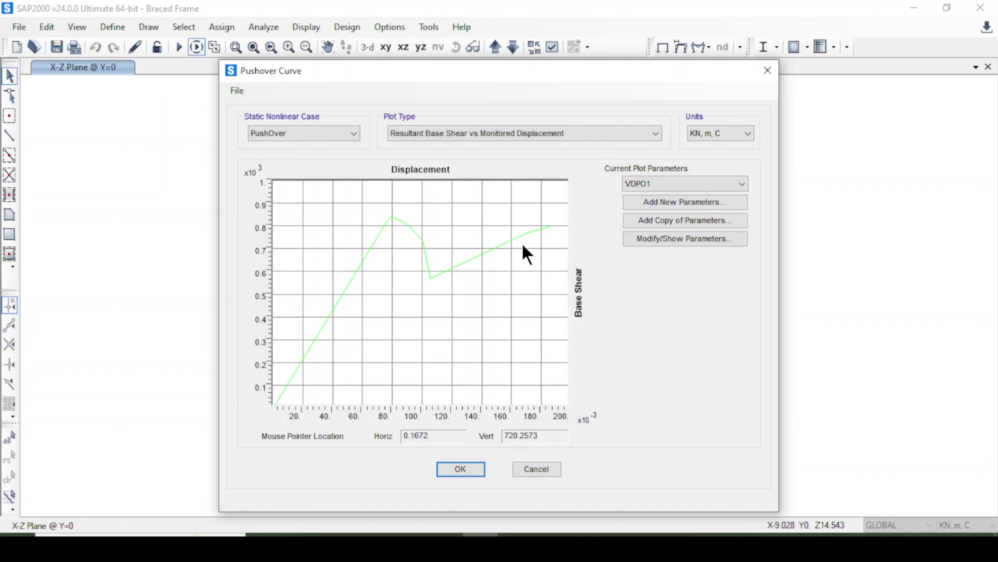
{"action": "left_click", "coordinate": [238, 92]}
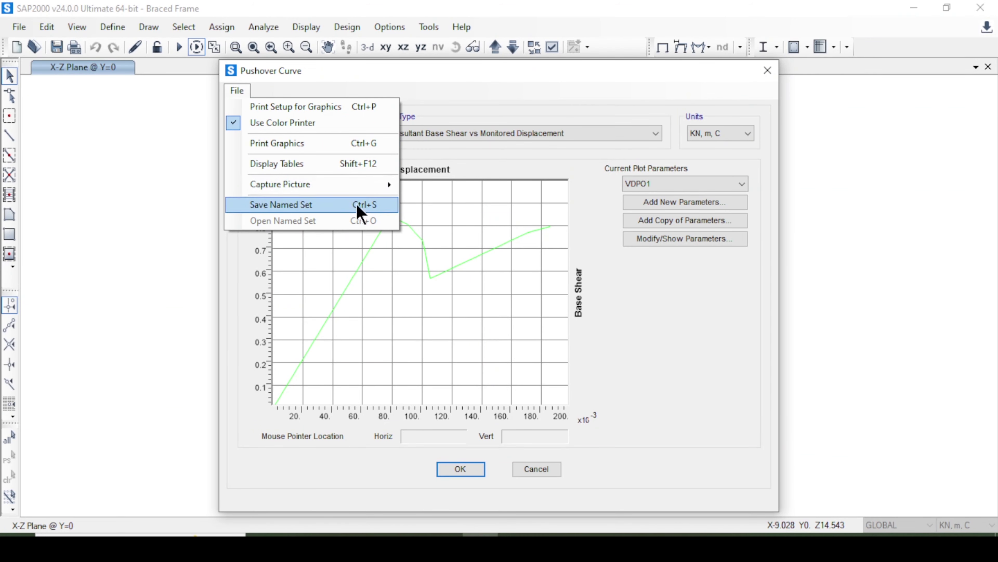
{"action": "left_click", "coordinate": [305, 172]}
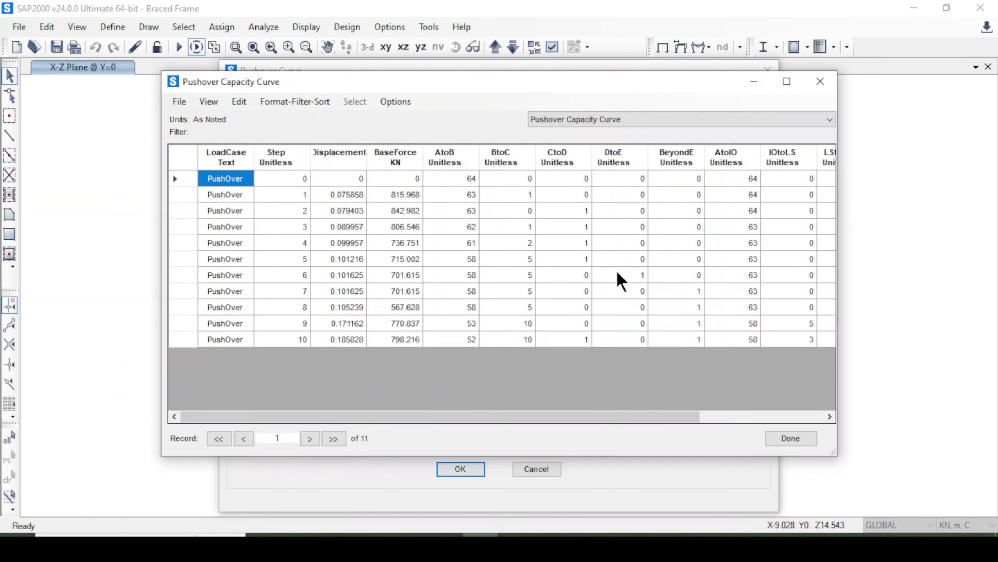
Export the Pushover Capacity Curve table to Excel.
{"action": "left_click_drag", "start_coordinate": [427, 90], "coordinate": [428, 75]}
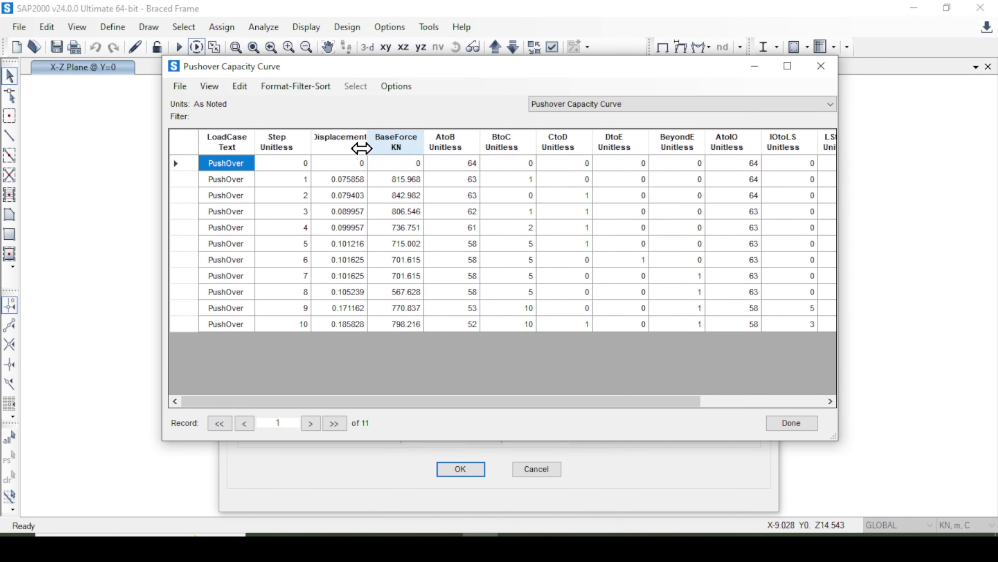
{"action": "left_click", "coordinate": [180, 87]}
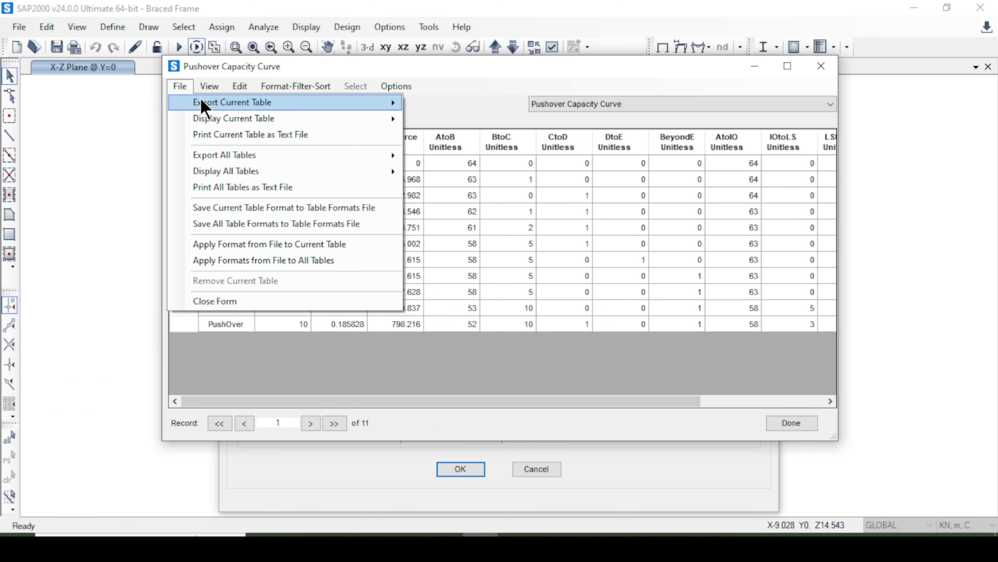
{"action": "mouse_move", "coordinate": [283, 108]}
{"action": "left_click", "coordinate": [463, 107]}
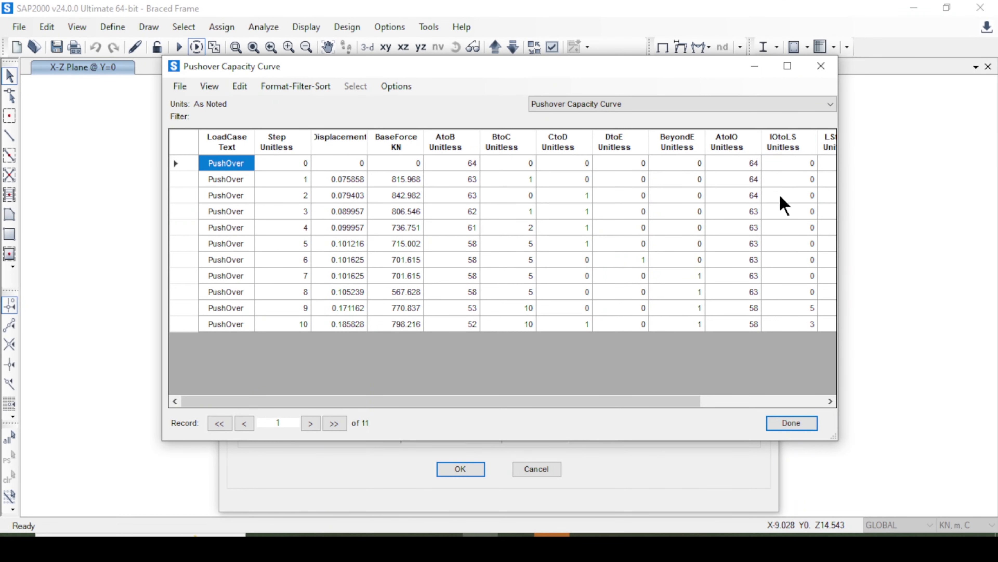
Sort the exported rows by LStoCP, Displacement and BaseForce, then close the SAP2000 table.
{"action": "left_click_drag", "start_coordinate": [597, 409], "coordinate": [617, 408]}
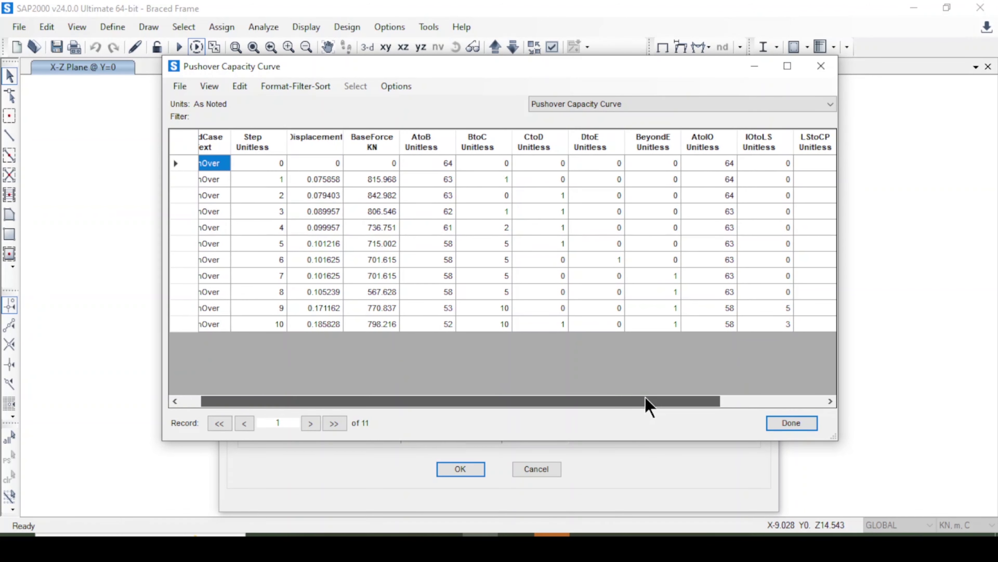
{"action": "left_click", "coordinate": [823, 149]}
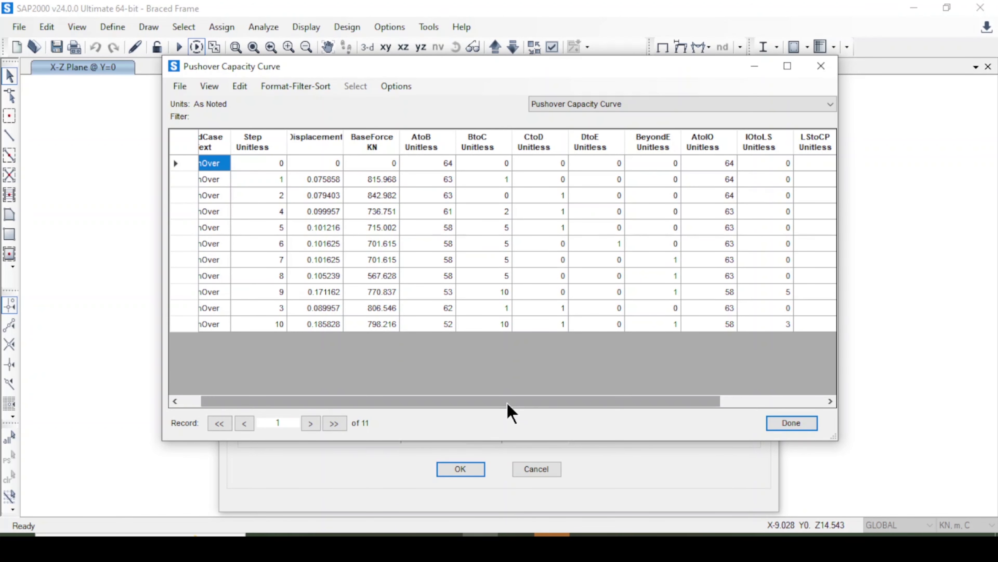
{"action": "left_click_drag", "start_coordinate": [507, 402], "coordinate": [481, 401]}
{"action": "left_click_drag", "start_coordinate": [363, 411], "coordinate": [362, 407]}
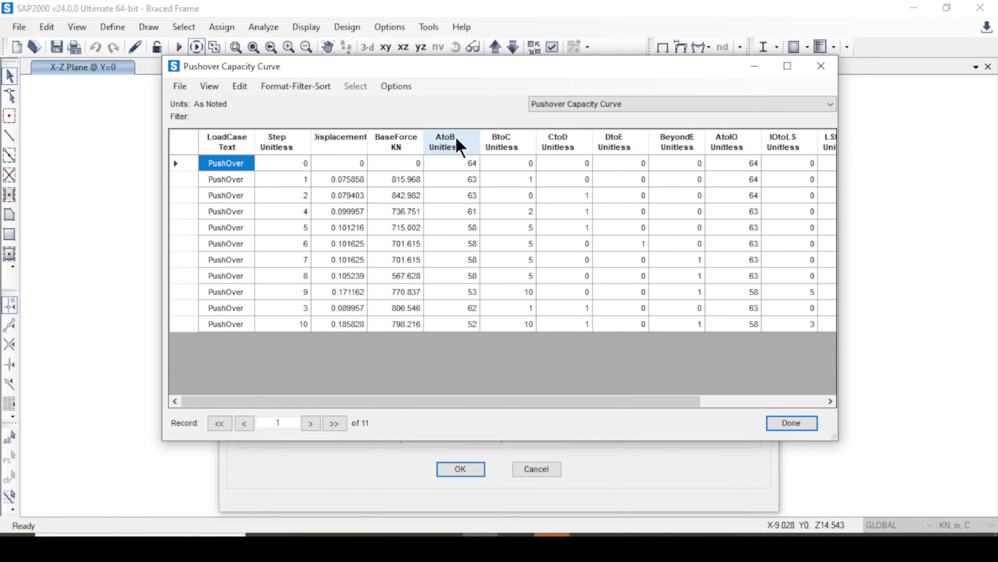
{"action": "left_click", "coordinate": [332, 146]}
{"action": "left_click", "coordinate": [398, 141]}
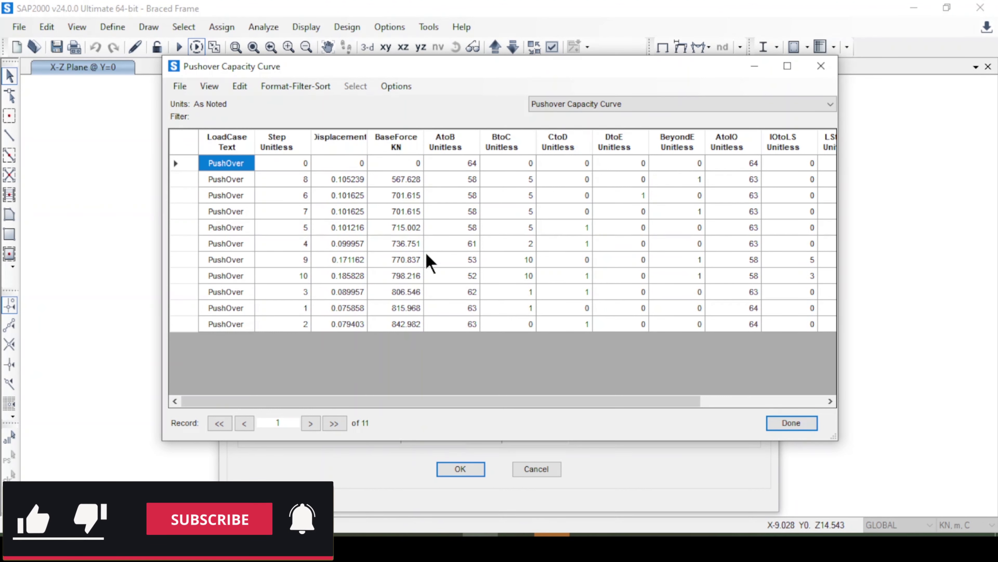
{"action": "left_click", "coordinate": [784, 427]}
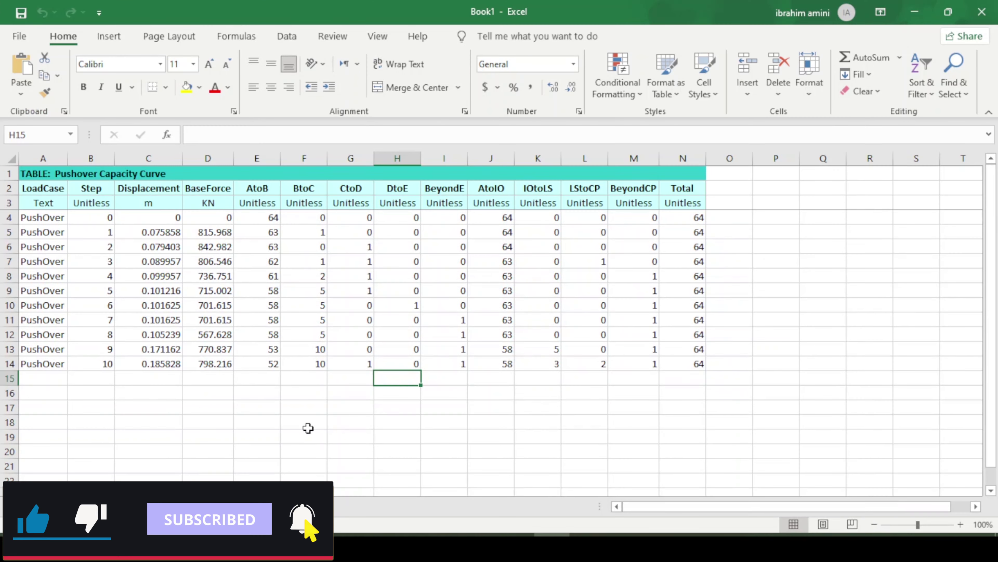
Insert a blank scatter chart at cell P14 beside the exported table.
{"action": "left_click", "coordinate": [448, 406]}
{"action": "left_click_drag", "start_coordinate": [798, 363], "coordinate": [794, 378]}
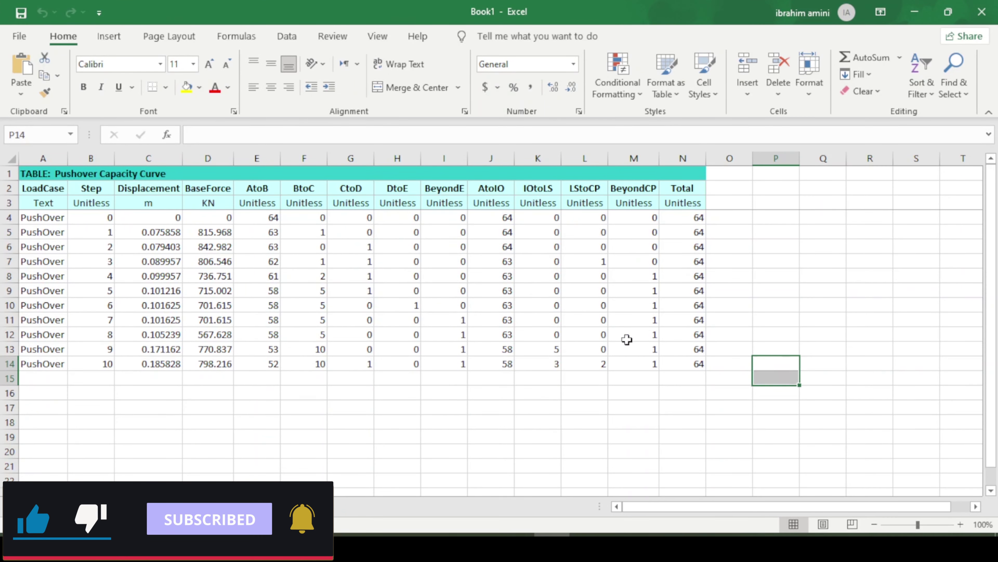
{"action": "left_click", "coordinate": [783, 361]}
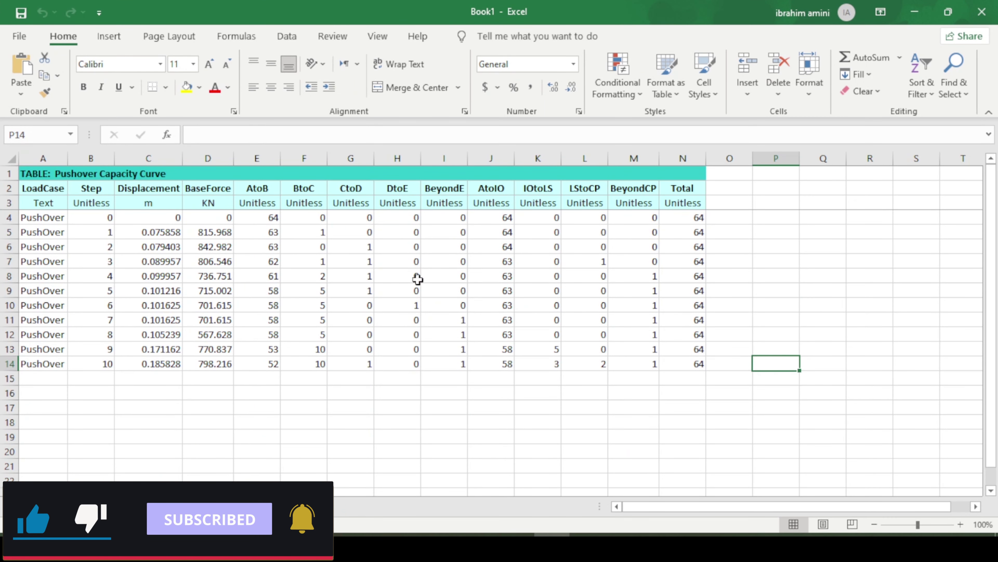
{"action": "left_click", "coordinate": [110, 36]}
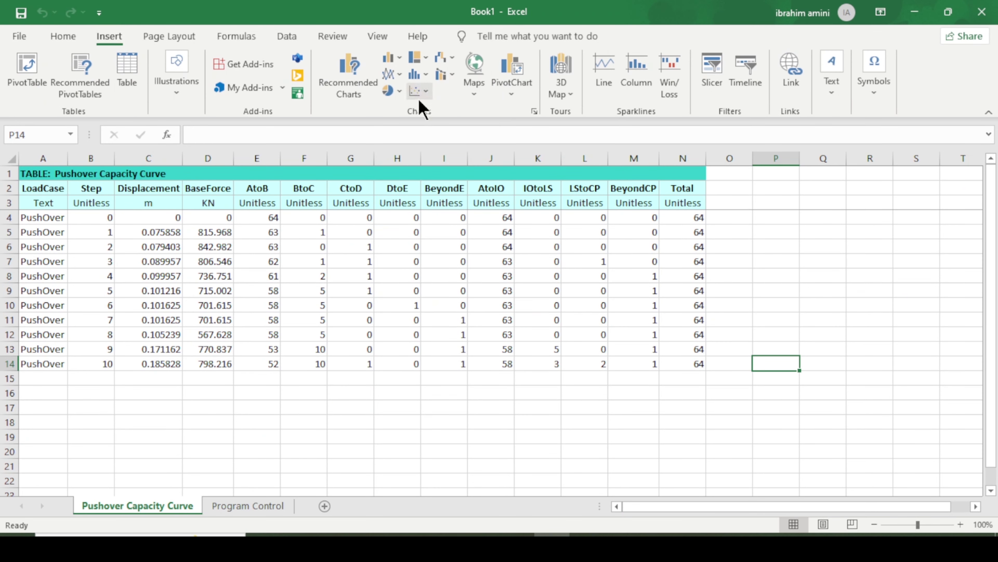
{"action": "left_click", "coordinate": [422, 91]}
{"action": "left_click", "coordinate": [511, 183]}
{"action": "left_click_drag", "start_coordinate": [647, 301], "coordinate": [856, 312]}
Add a chart series with Displacement C2:C14 as X values and BaseForce D2:D14 as Y values.
{"action": "right_click", "coordinate": [785, 361]}
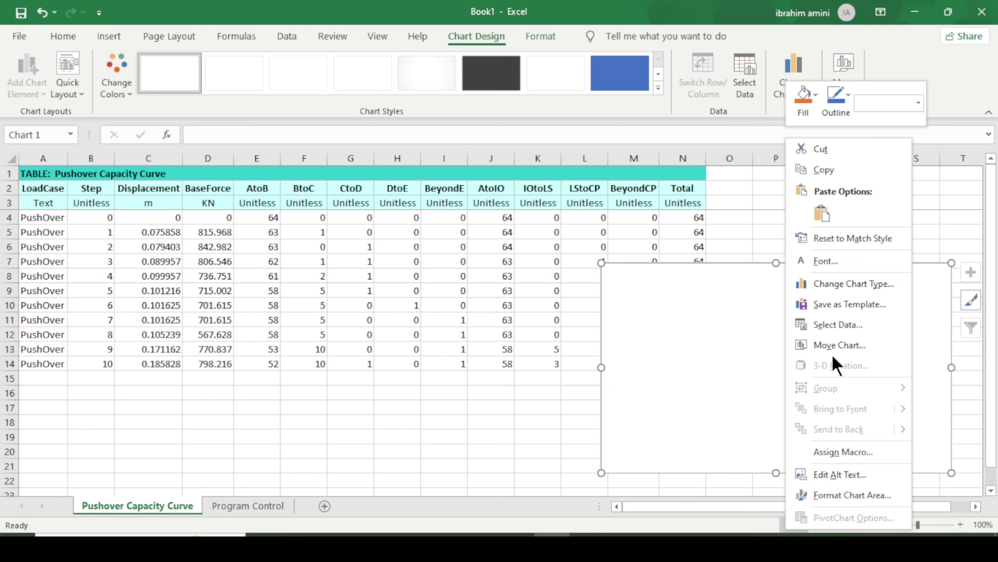
{"action": "left_click", "coordinate": [843, 336]}
{"action": "left_click", "coordinate": [596, 354]}
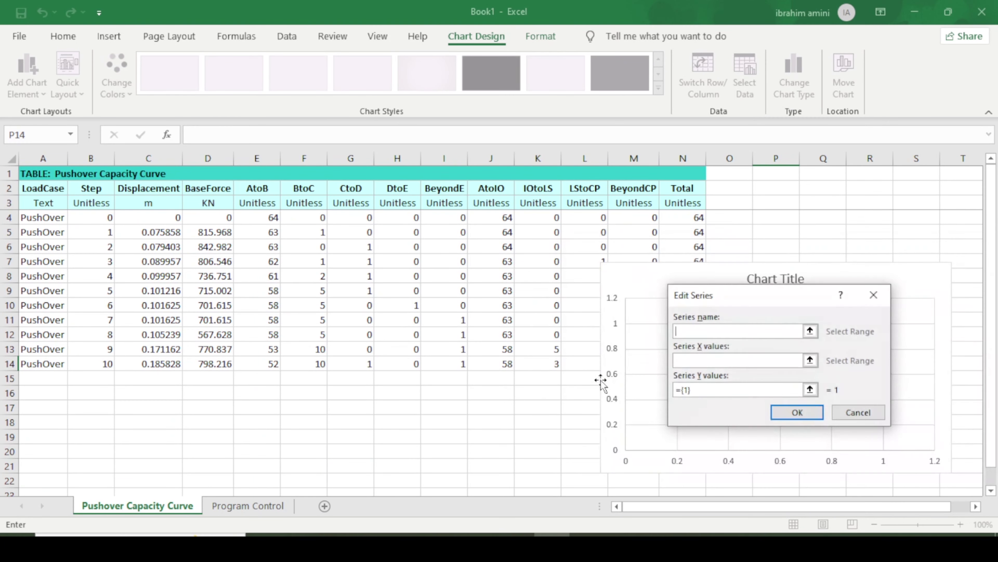
{"action": "left_click", "coordinate": [714, 361]}
{"action": "left_click_drag", "start_coordinate": [146, 194], "coordinate": [162, 361]}
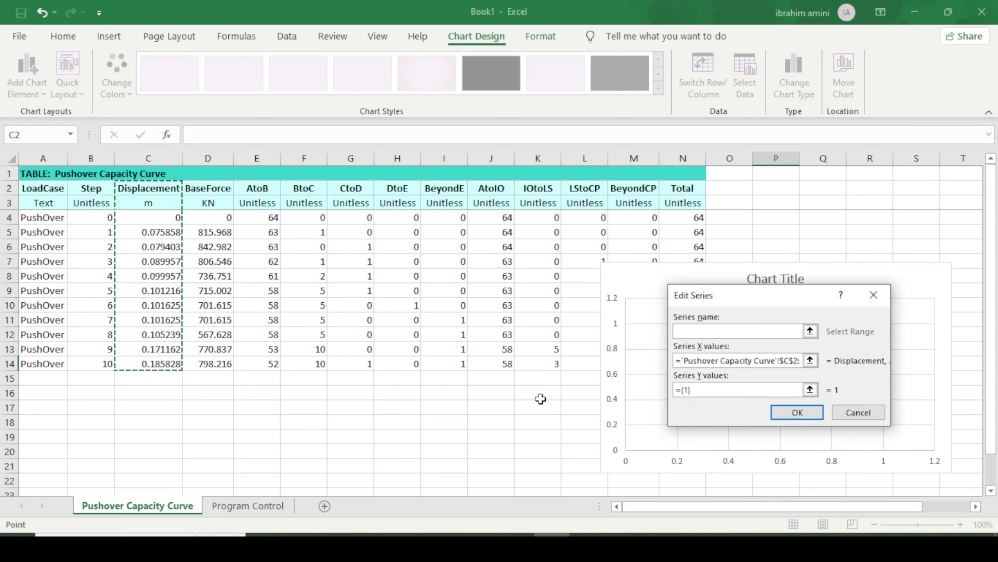
{"action": "left_click", "coordinate": [707, 388]}
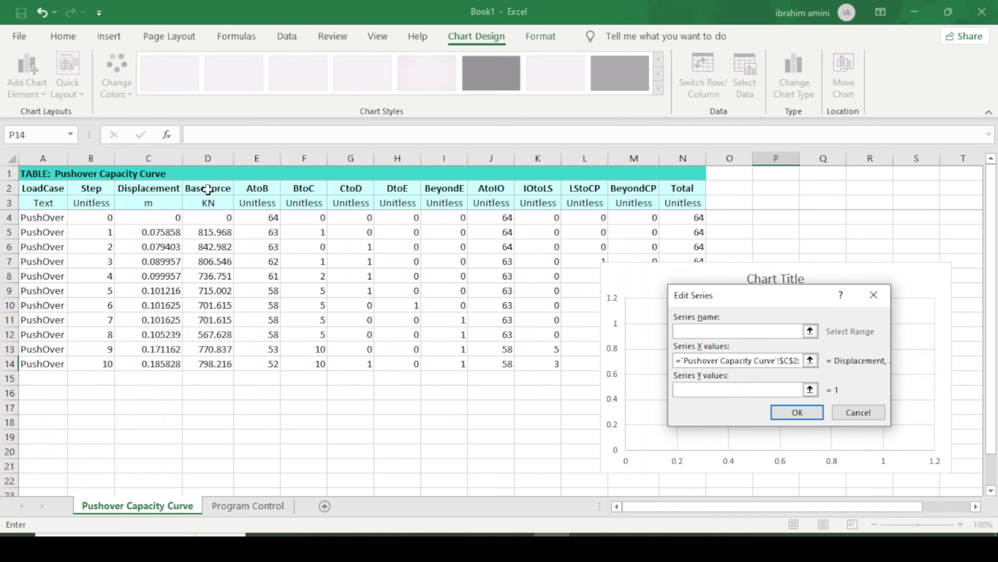
{"action": "left_click_drag", "start_coordinate": [208, 189], "coordinate": [212, 364]}
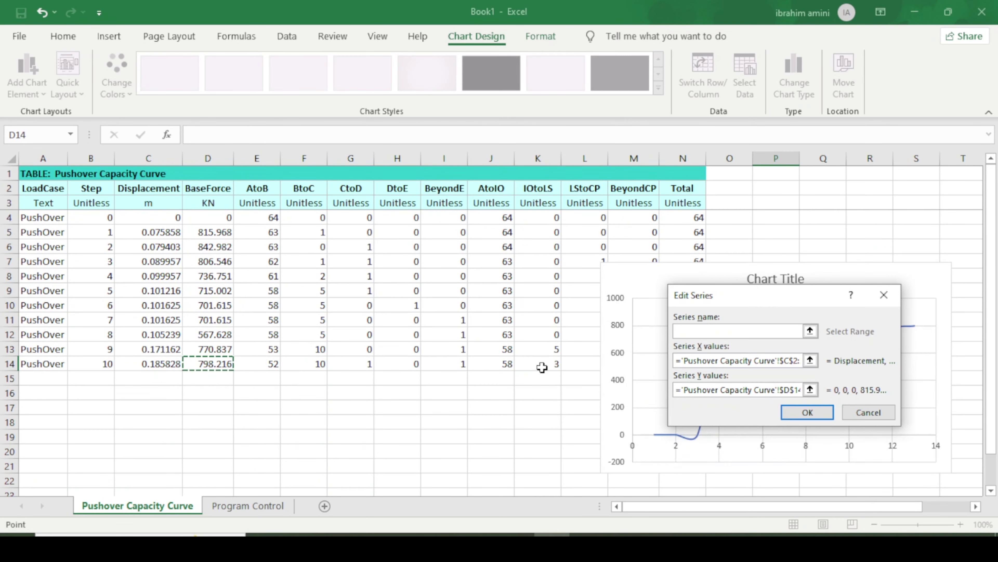
{"action": "left_click", "coordinate": [807, 412]}
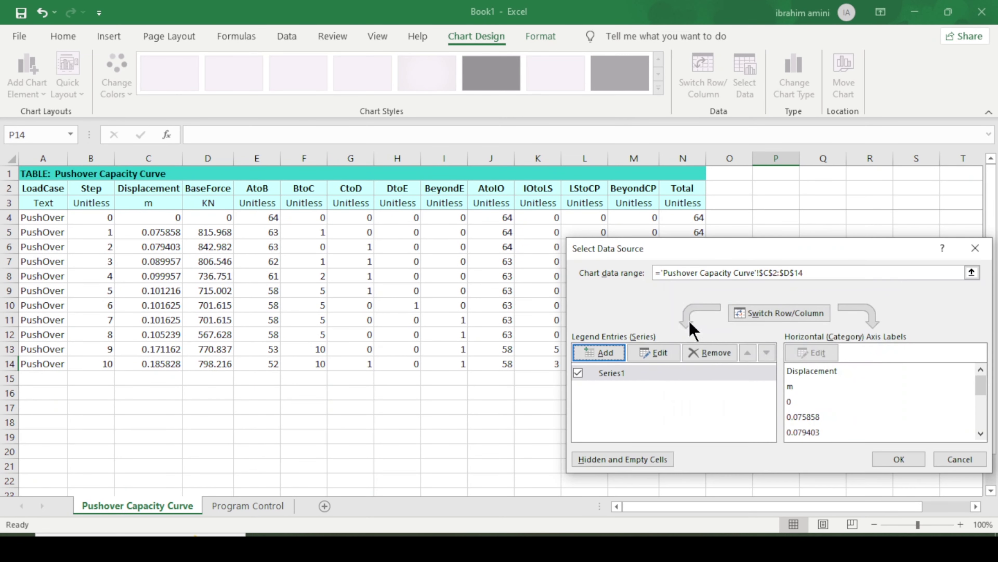
{"action": "left_click", "coordinate": [889, 460]}
Move the chart over columns F–M and delete its chart title.
{"action": "left_click_drag", "start_coordinate": [659, 270], "coordinate": [344, 178]}
{"action": "left_click", "coordinate": [454, 188]}
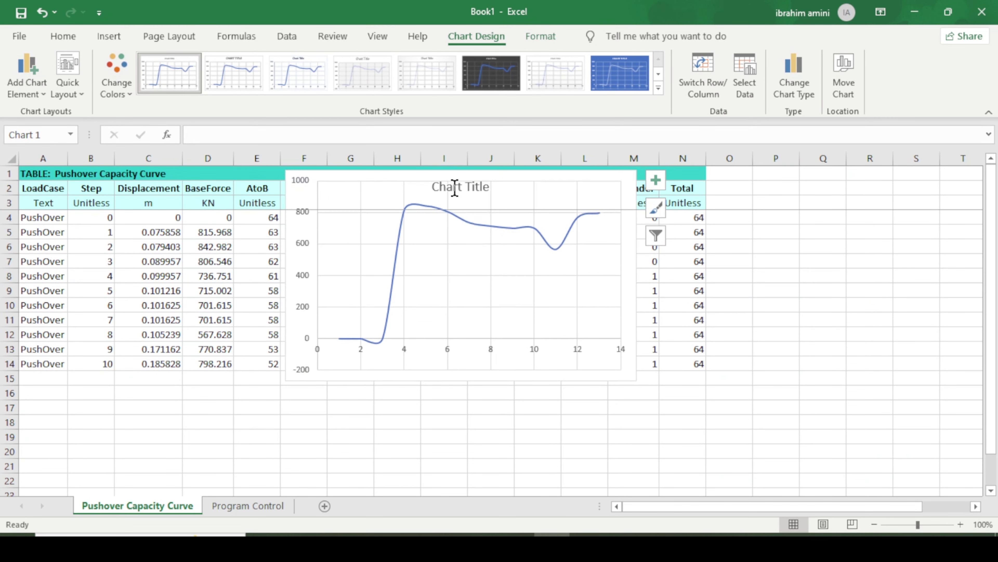
{"action": "key", "text": "Delete"}
Enlarge the chart down to row 21 and add horizontal and vertical axis titles.
{"action": "left_click_drag", "start_coordinate": [636, 380], "coordinate": [835, 455]}
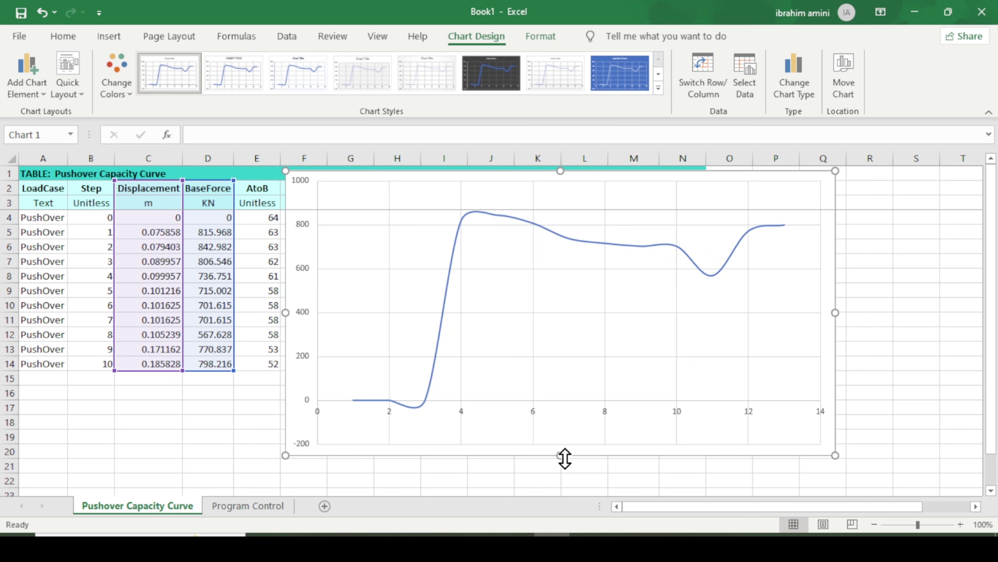
{"action": "left_click_drag", "start_coordinate": [565, 458], "coordinate": [562, 476]}
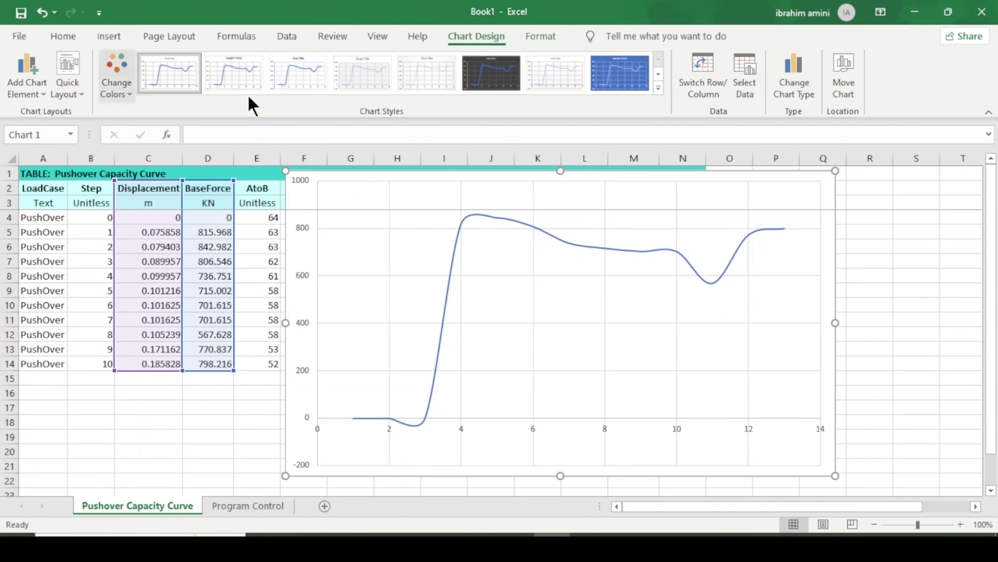
{"action": "left_click", "coordinate": [10, 90]}
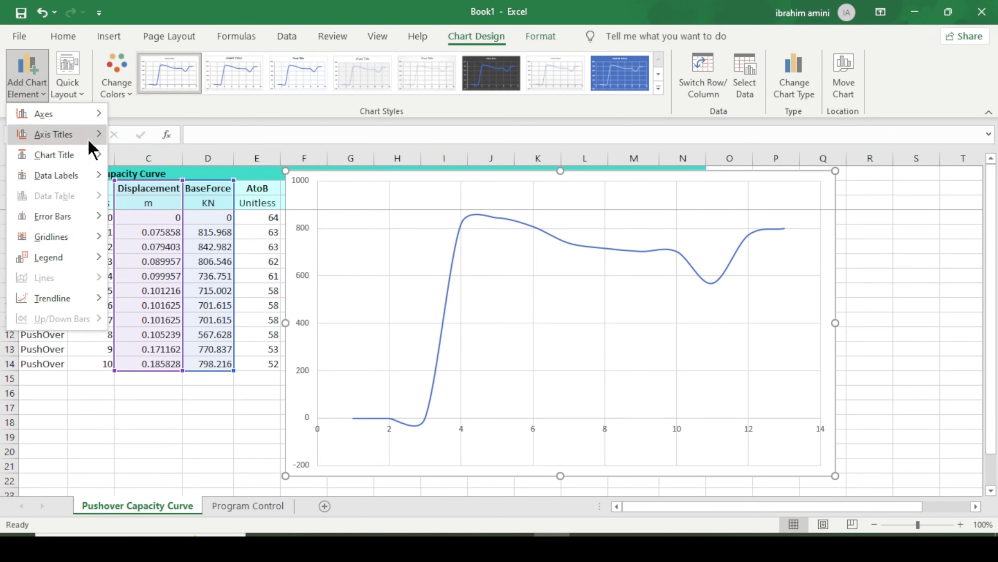
{"action": "mouse_move", "coordinate": [89, 136]}
{"action": "left_click", "coordinate": [192, 142]}
{"action": "left_click", "coordinate": [43, 92]}
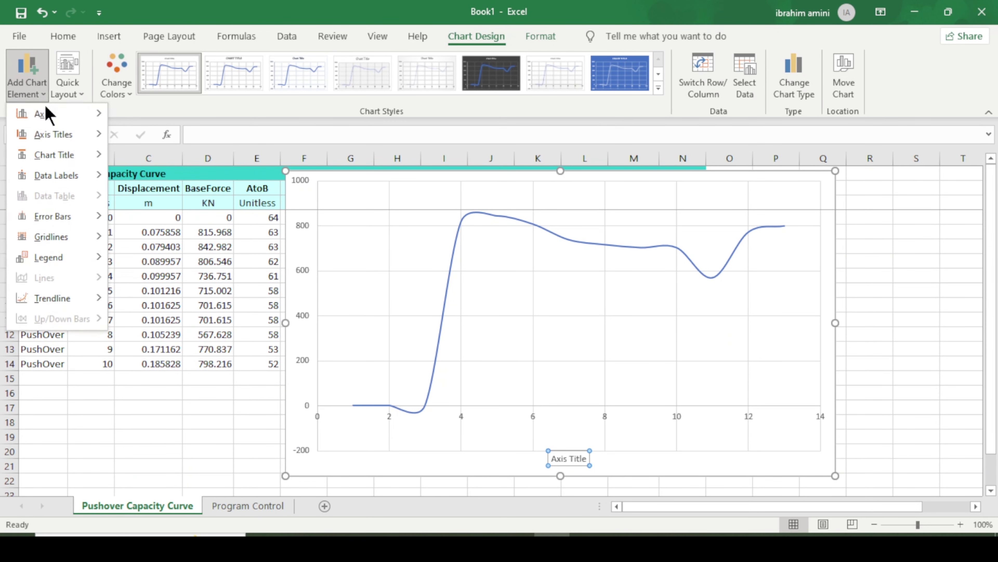
{"action": "left_click", "coordinate": [200, 178]}
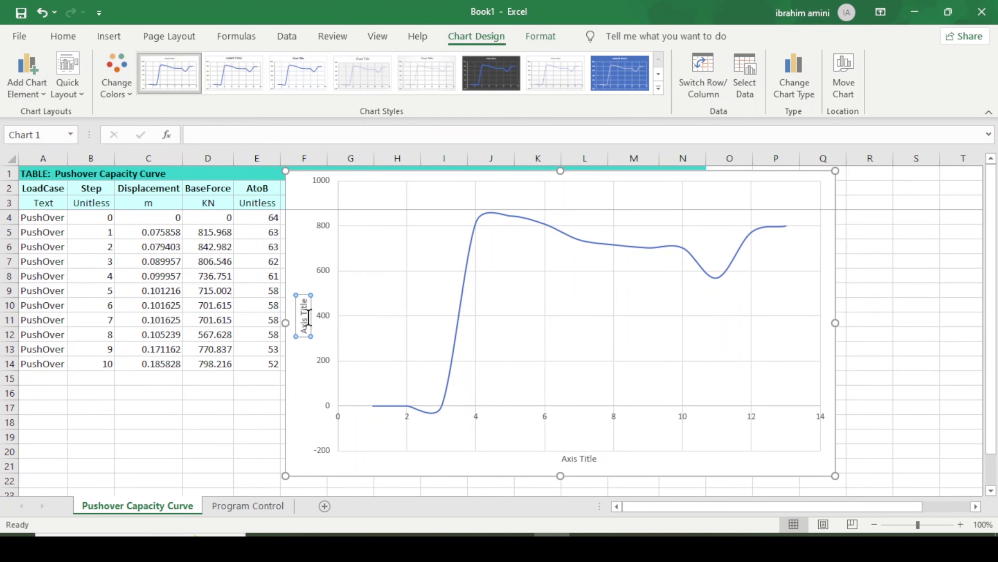
Label the vertical axis 'Base Share (KN)' and the horizontal axis 'Displacement (m)'.
{"action": "left_click", "coordinate": [306, 329]}
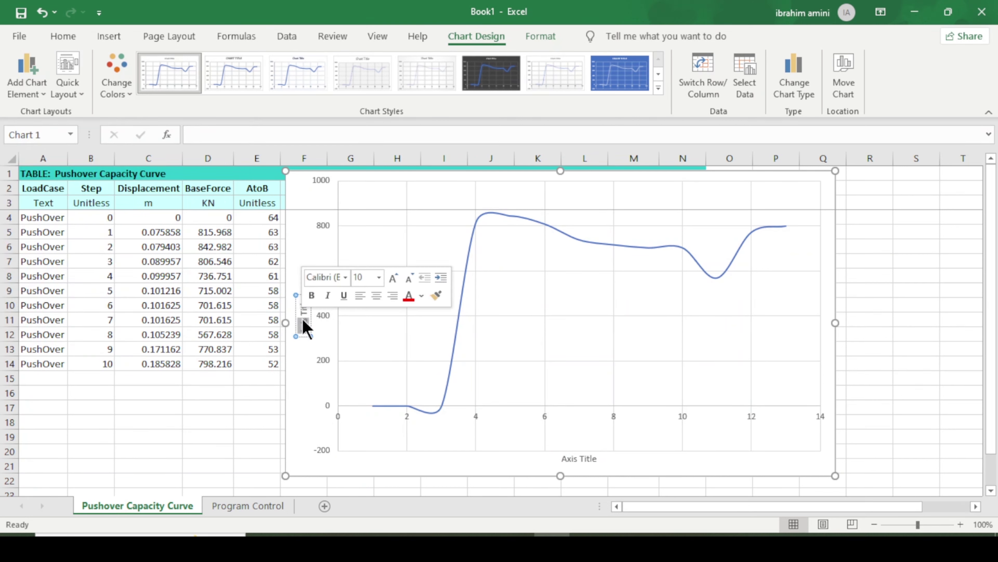
{"action": "type", "text": "Base"}
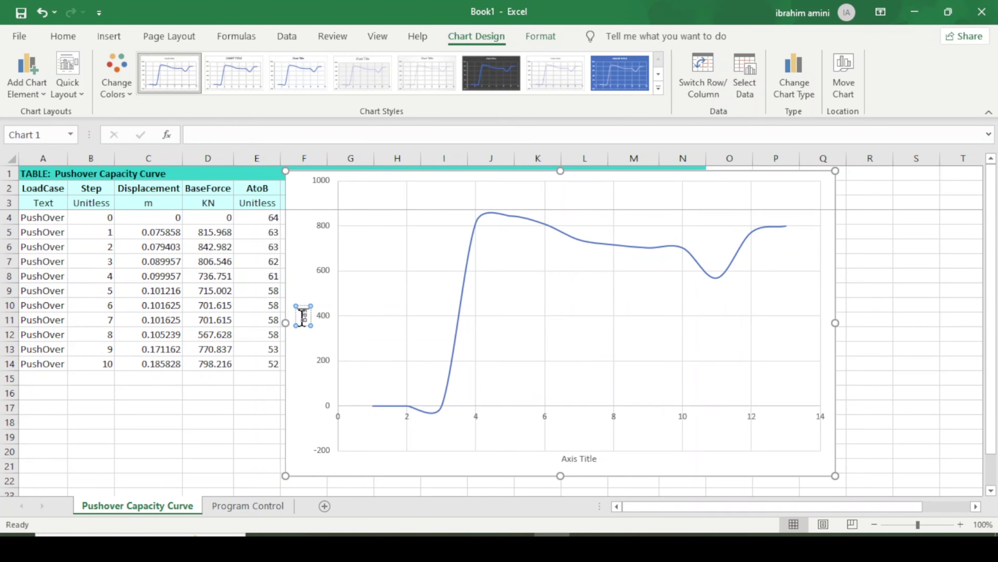
{"action": "type", "text": " Share"}
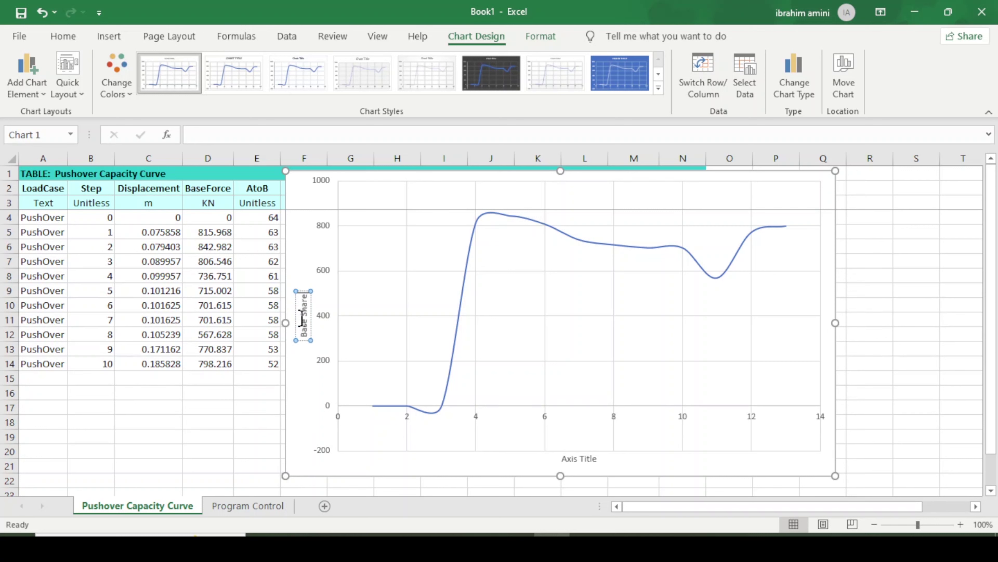
{"action": "type", "text": " (KN"}
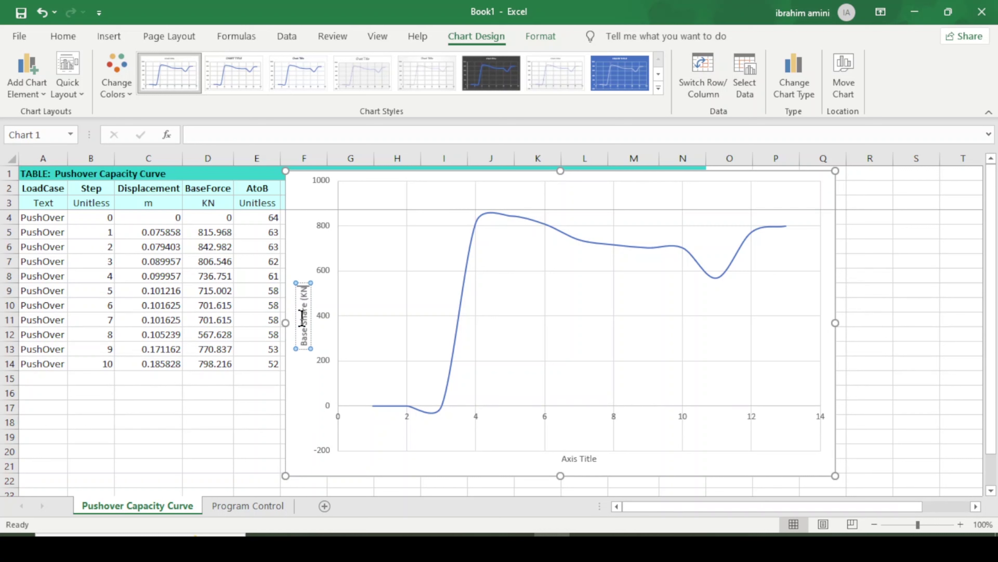
{"action": "type", "text": ")"}
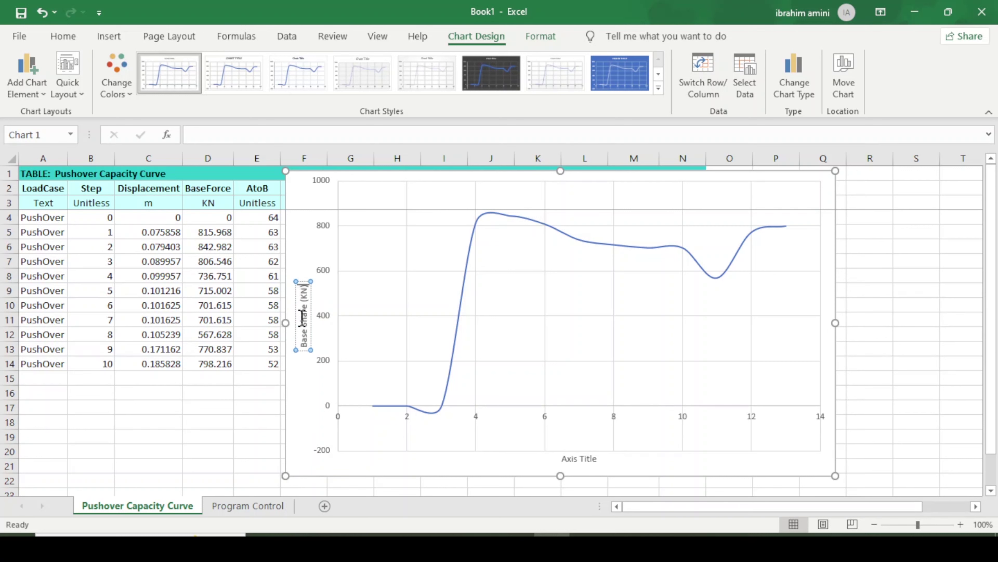
{"action": "left_click", "coordinate": [578, 462]}
{"action": "triple_click", "coordinate": [582, 463]}
{"action": "type", "text": "Displace"}
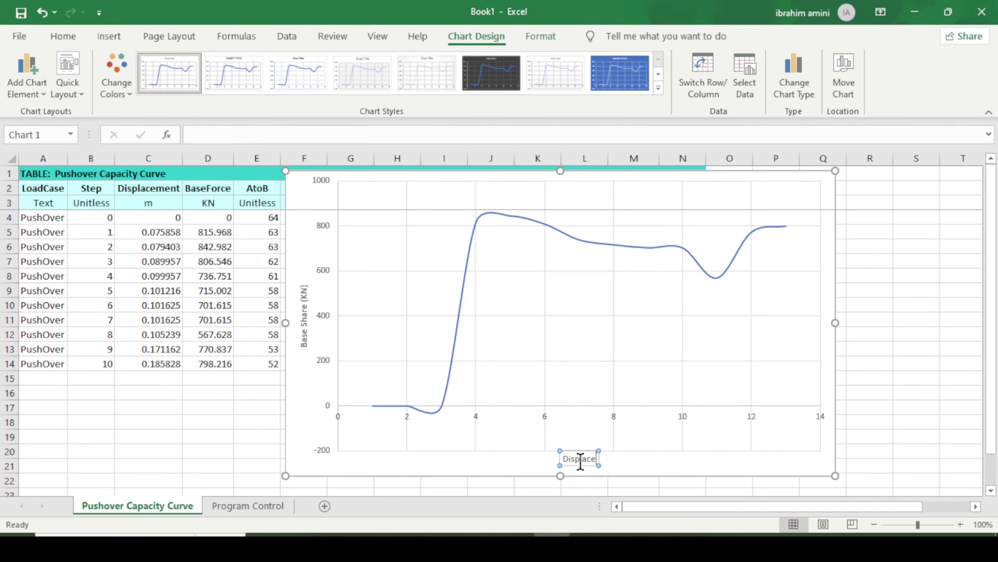
{"action": "type", "text": "ment (m)"}
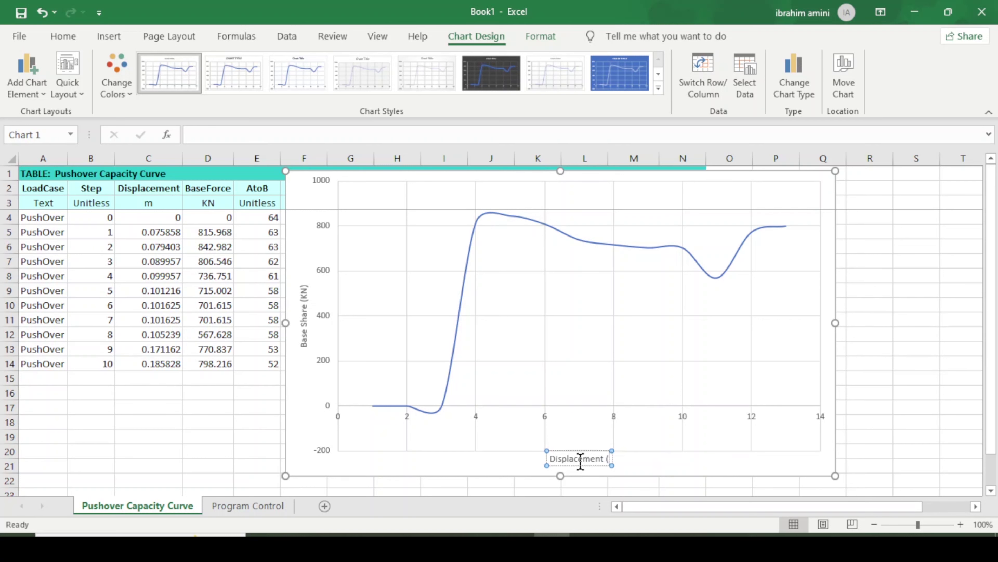
{"action": "left_click", "coordinate": [635, 467]}
Add the title 'PusoOver Curve' above the chart and position the chart beside the table.
{"action": "left_click_drag", "start_coordinate": [836, 477], "coordinate": [649, 449]}
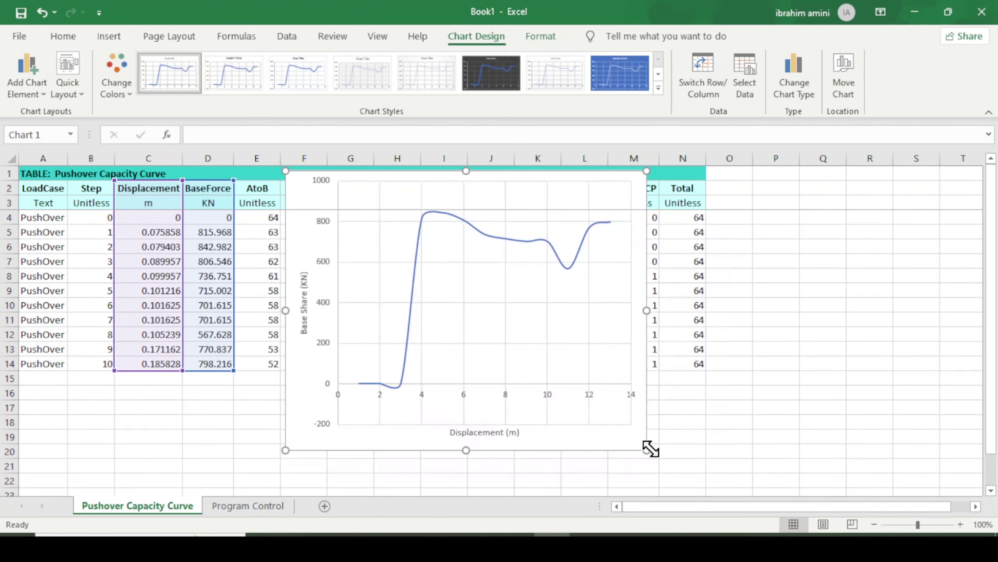
{"action": "left_click_drag", "start_coordinate": [386, 436], "coordinate": [646, 458]}
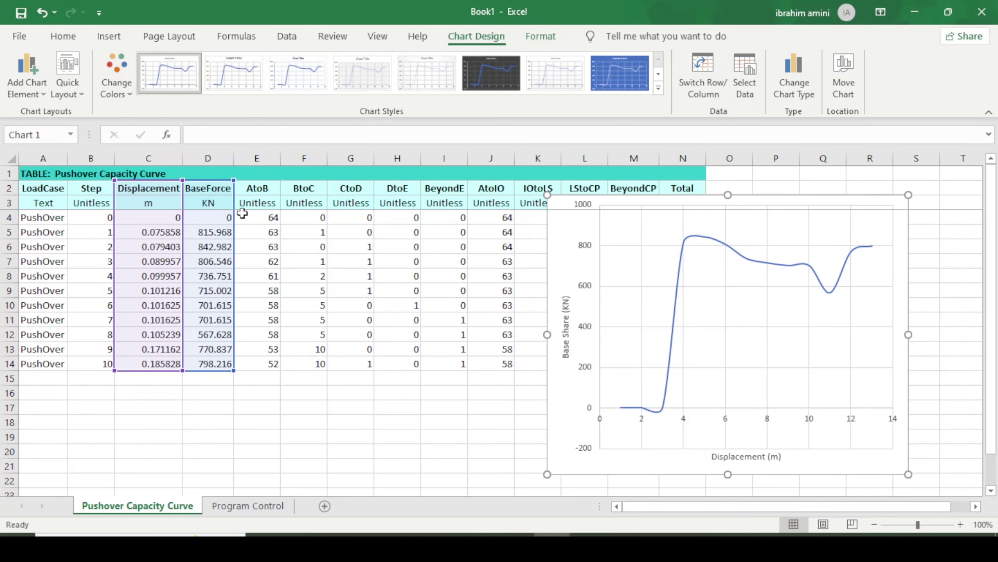
{"action": "left_click", "coordinate": [40, 97]}
{"action": "mouse_move", "coordinate": [98, 129]}
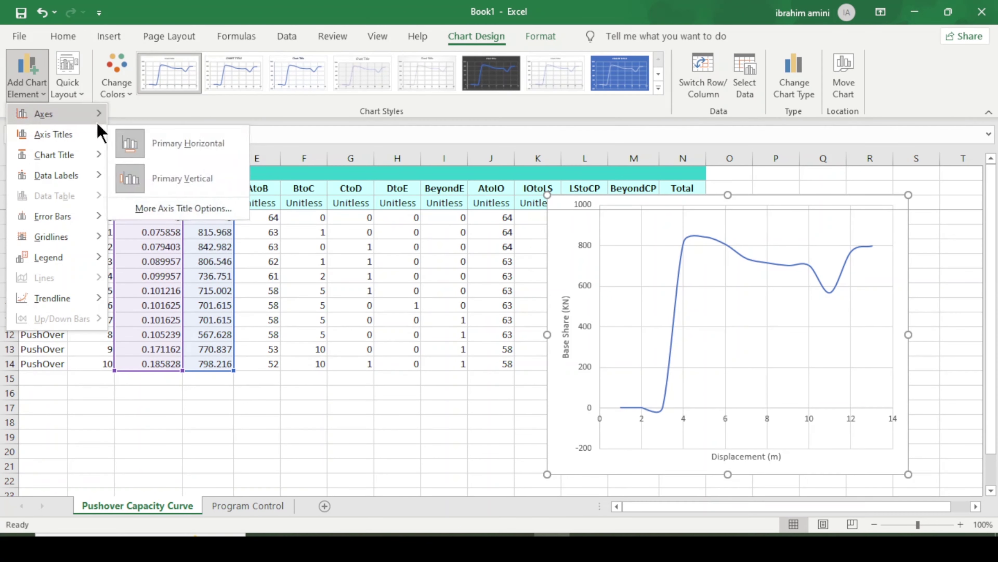
{"action": "mouse_move", "coordinate": [98, 154]}
{"action": "left_click", "coordinate": [178, 196]}
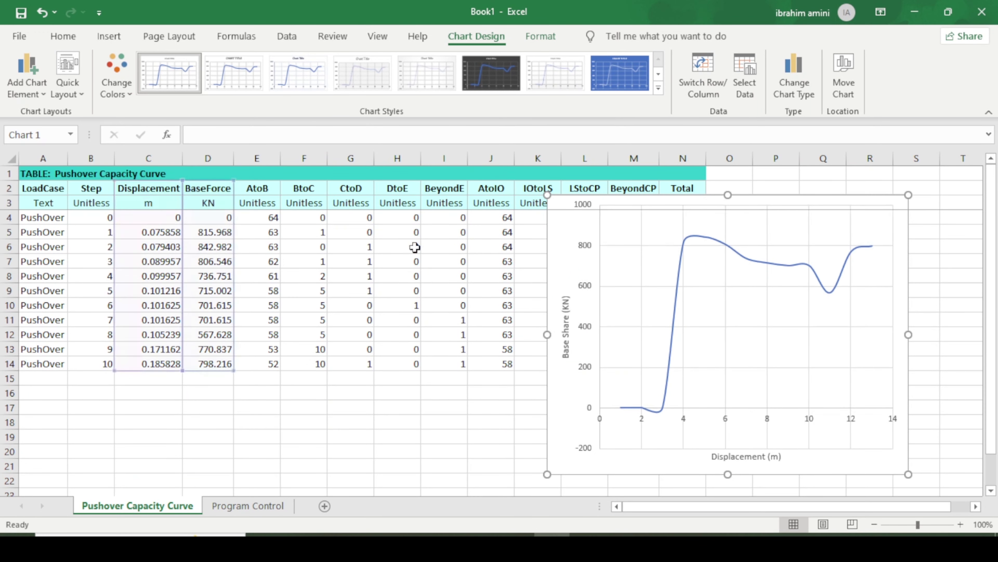
{"action": "type", "text": "PusoOver Curve"}
{"action": "left_click_drag", "start_coordinate": [565, 232], "coordinate": [584, 259]}
{"action": "left_click_drag", "start_coordinate": [585, 259], "coordinate": [591, 251]}
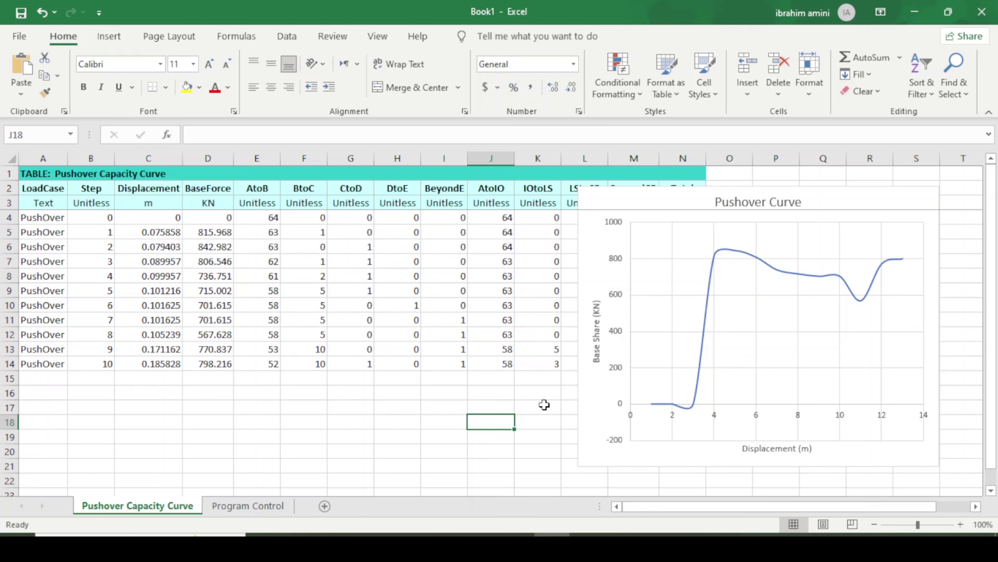
{"action": "left_click", "coordinate": [488, 527]}
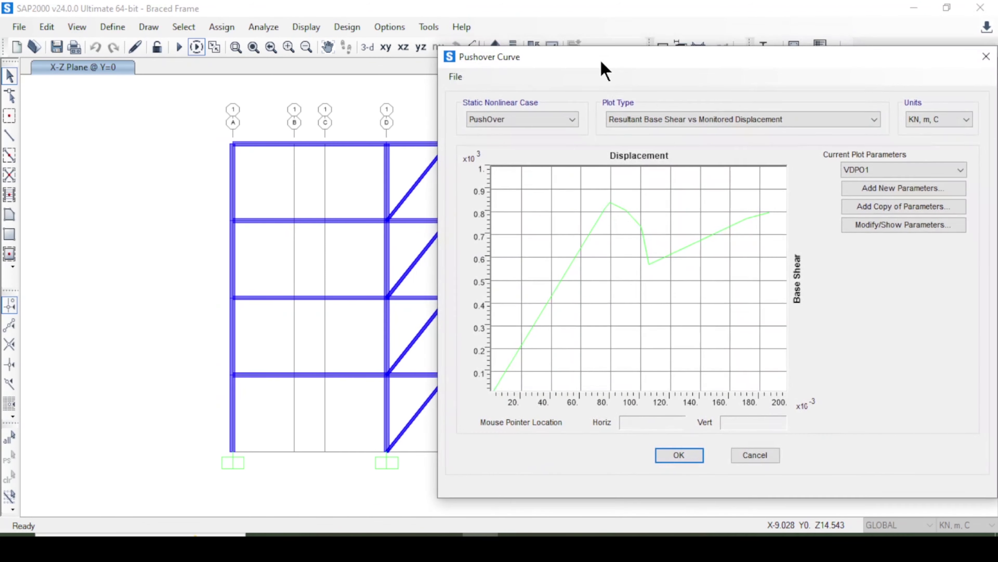
{"action": "left_click_drag", "start_coordinate": [601, 63], "coordinate": [590, 68]}
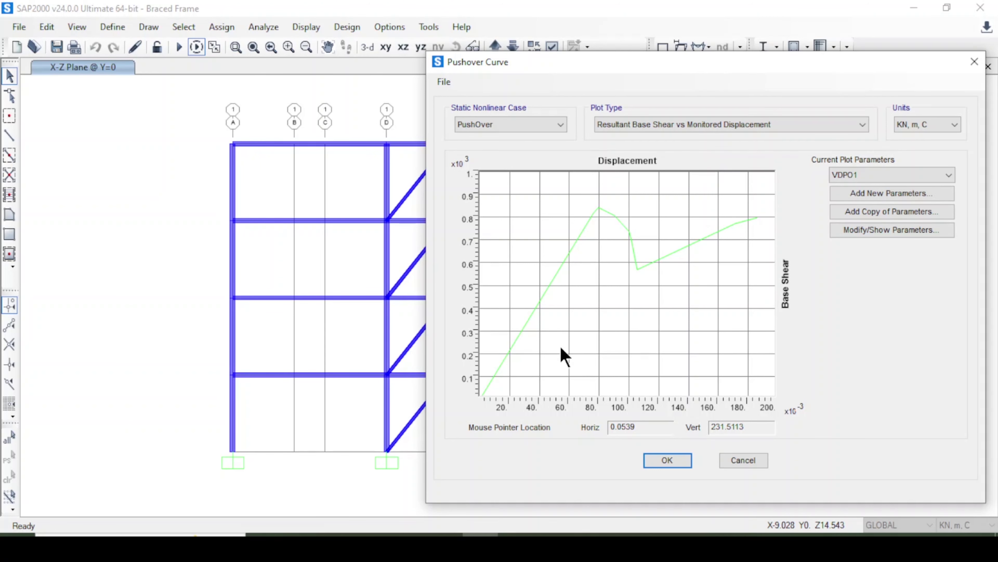
{"action": "left_click", "coordinate": [552, 535]}
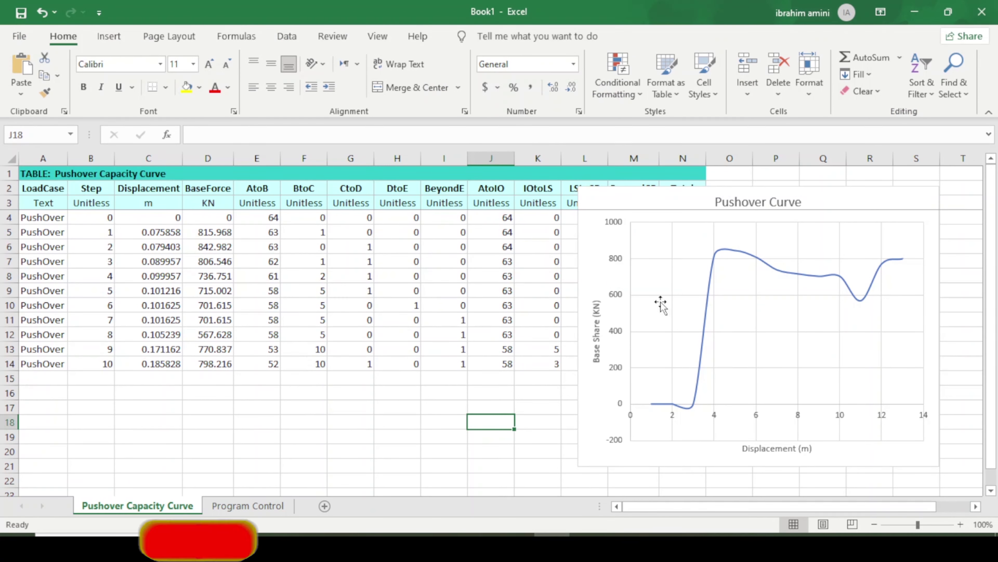